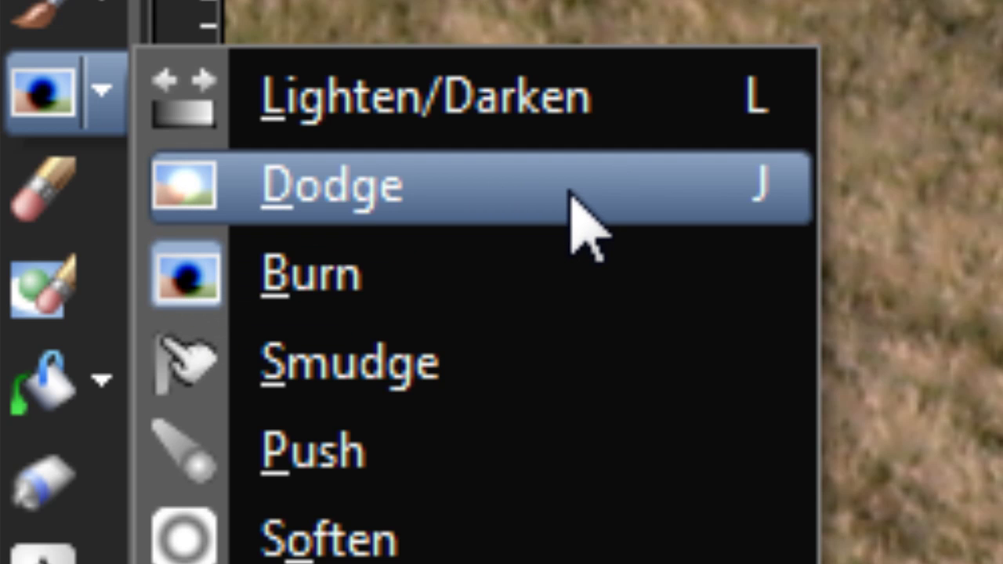
# Pick the Dodge brush, lighten a strip over the lion's brow and mane, and darken a forehead spot.
pyautogui.click(695, 187)
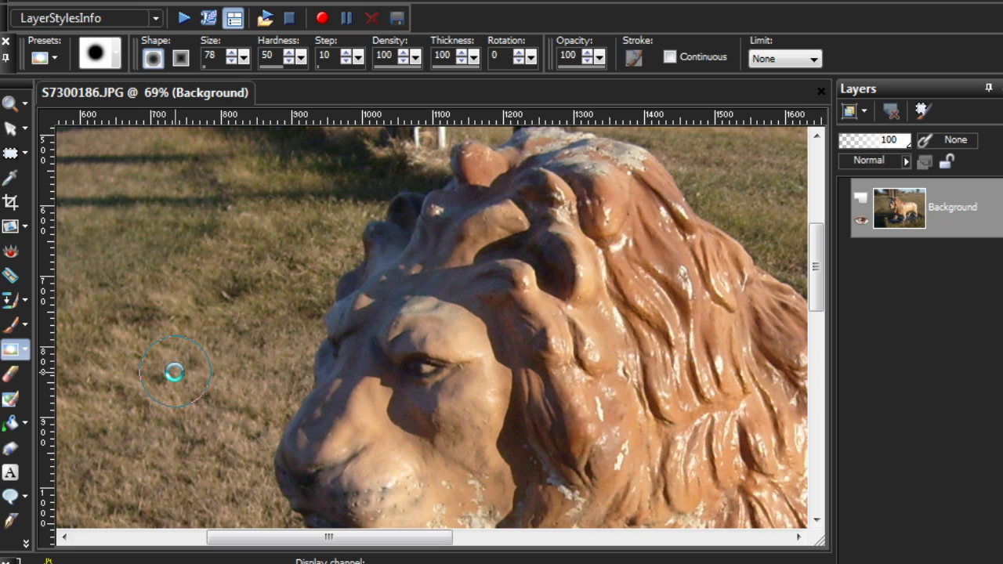
pyautogui.moveTo(541, 271)
pyautogui.mouseDown()
pyautogui.moveTo(556, 403)
pyautogui.moveTo(541, 309)
pyautogui.mouseUp()
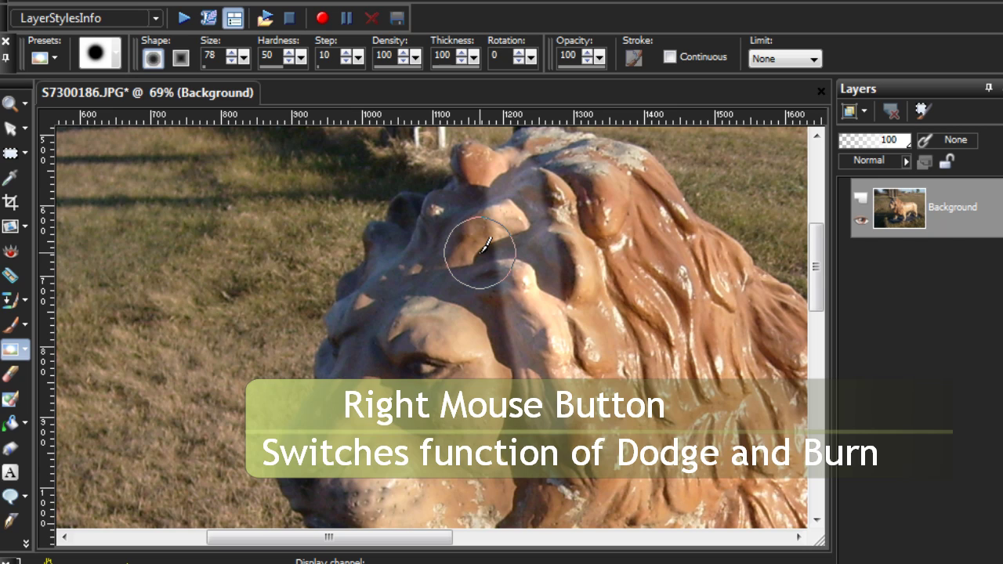
pyautogui.moveTo(449, 234)
pyautogui.mouseDown()
pyautogui.moveTo(446, 224)
pyautogui.moveTo(473, 329)
pyautogui.moveTo(449, 239)
pyautogui.mouseUp()
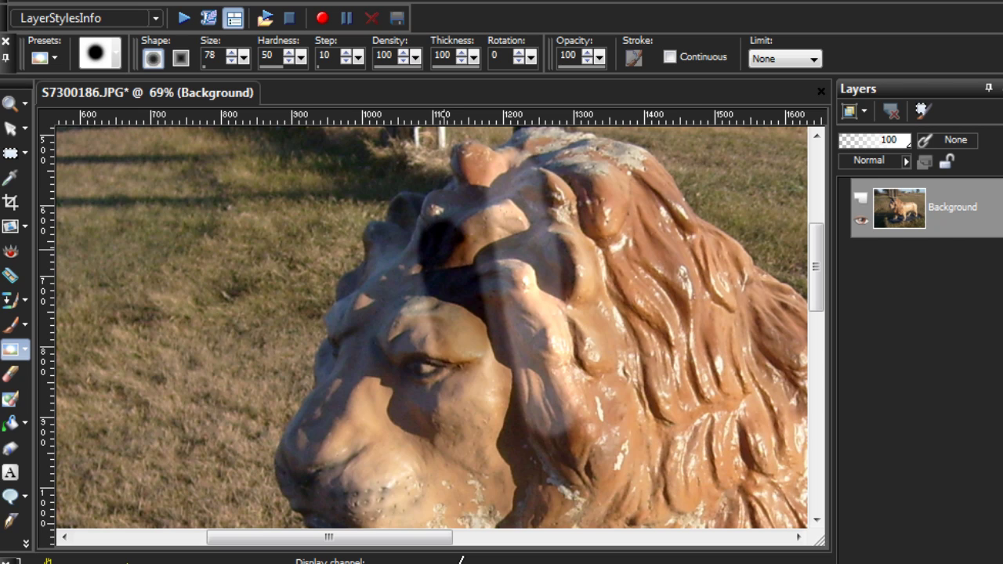
# Undo the two earlier strokes, then brighten the lion's brow, eye and cheek.
pyautogui.hotkey('ctrl', 'z')
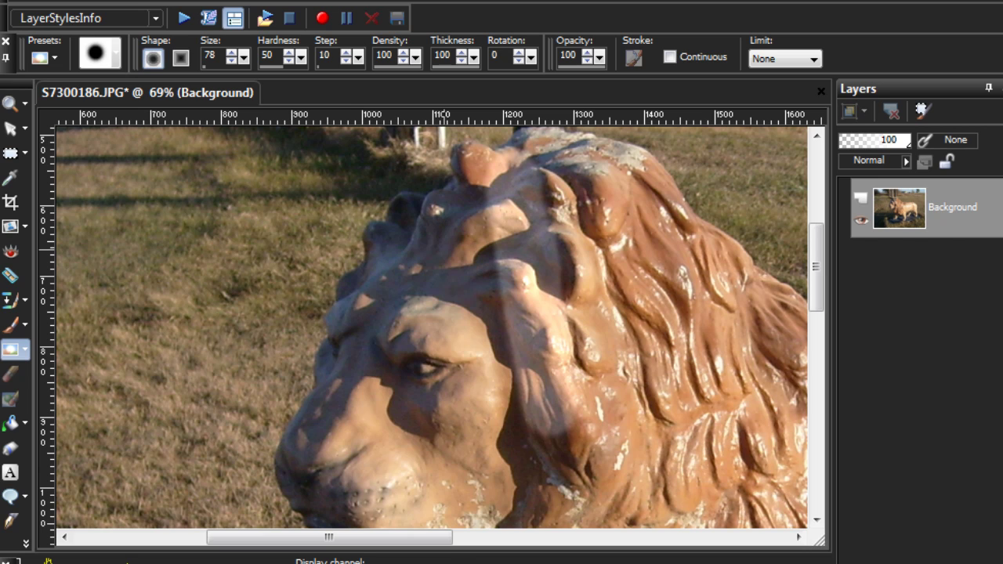
pyautogui.hotkey('ctrl', 'z')
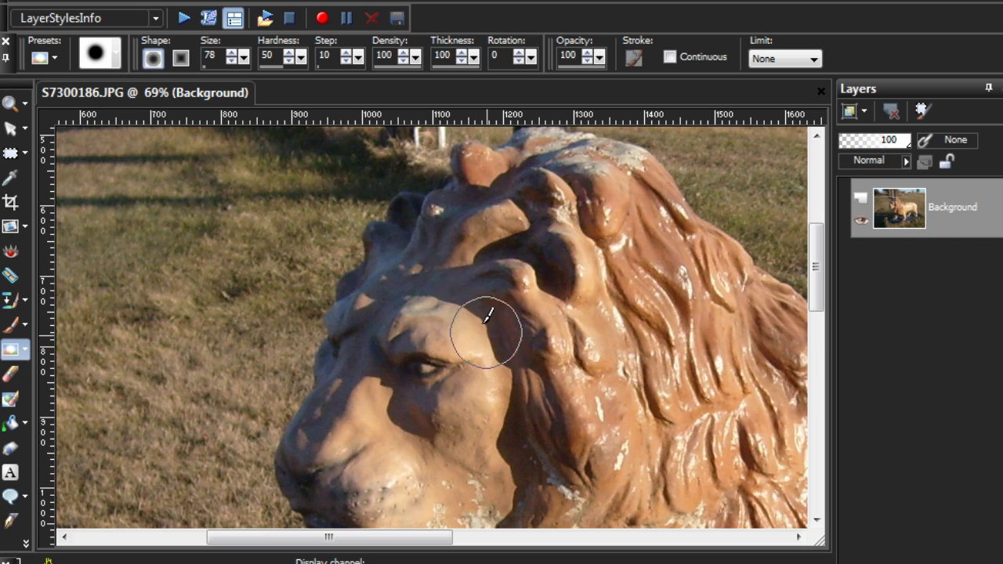
pyautogui.moveTo(444, 310)
pyautogui.mouseDown()
pyautogui.moveTo(463, 456)
pyautogui.moveTo(454, 335)
pyautogui.mouseUp()
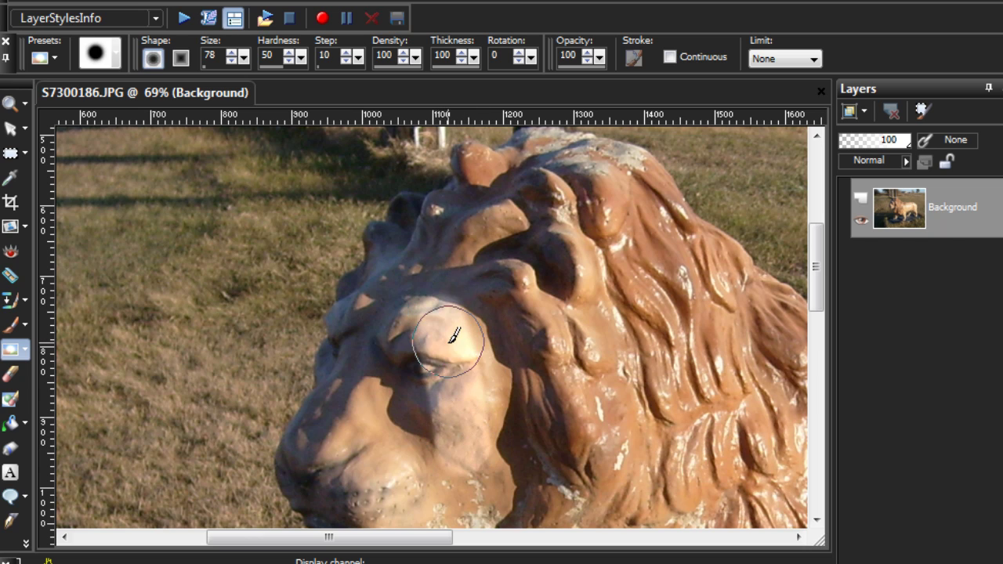
pyautogui.click(464, 429)
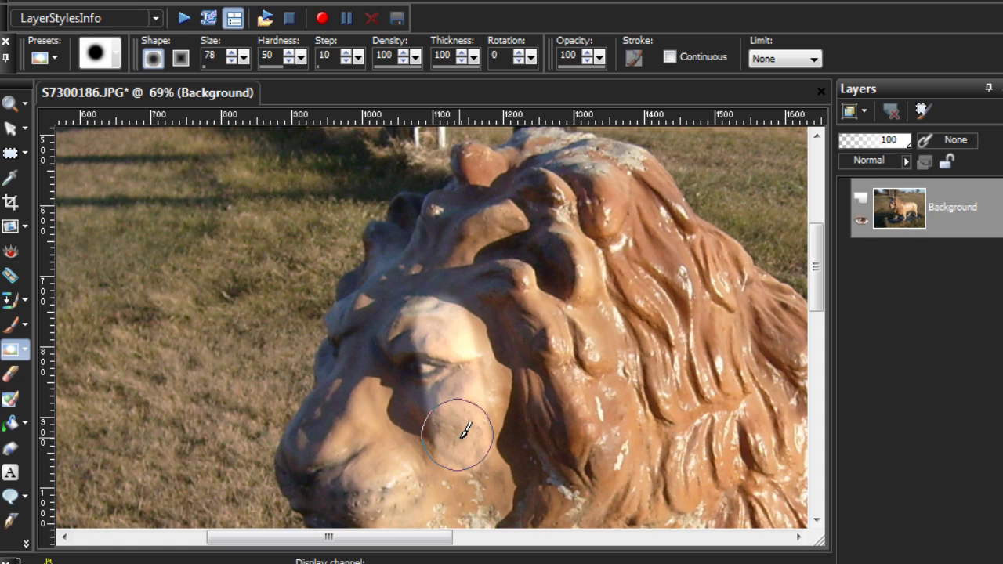
pyautogui.moveTo(465, 429)
pyautogui.mouseDown()
pyautogui.moveTo(457, 341)
pyautogui.moveTo(459, 442)
pyautogui.moveTo(443, 308)
pyautogui.moveTo(471, 369)
pyautogui.moveTo(460, 439)
pyautogui.moveTo(473, 437)
pyautogui.mouseUp()
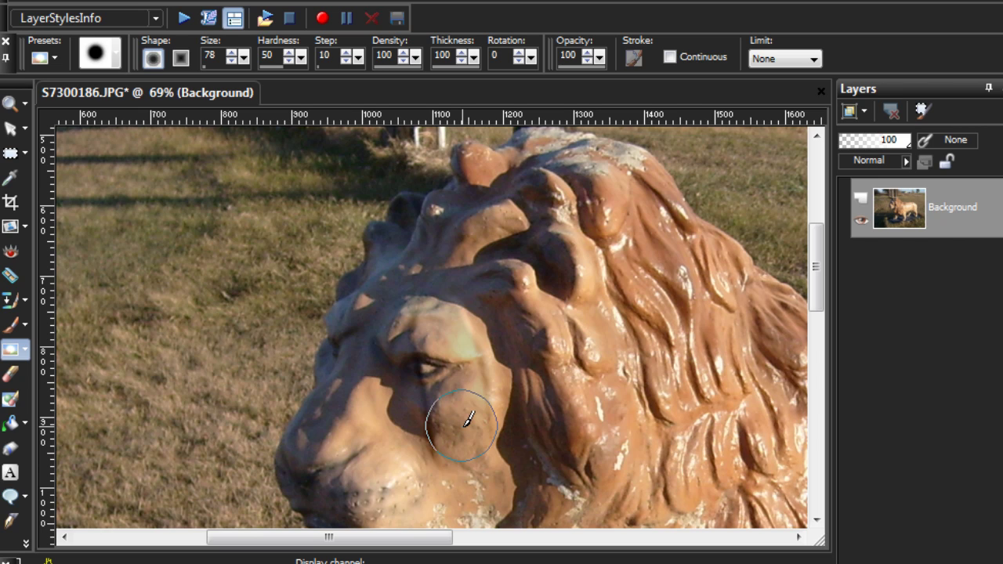
# Check the cheek's colour values, lighten the cheek spot to compare, then undo it.
pyautogui.press('ctrl')
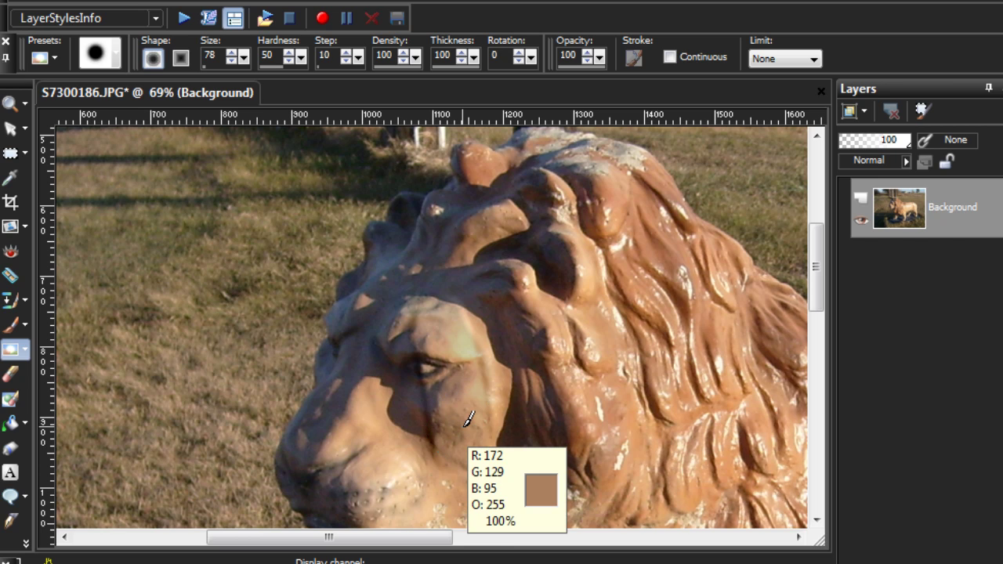
pyautogui.click(468, 419)
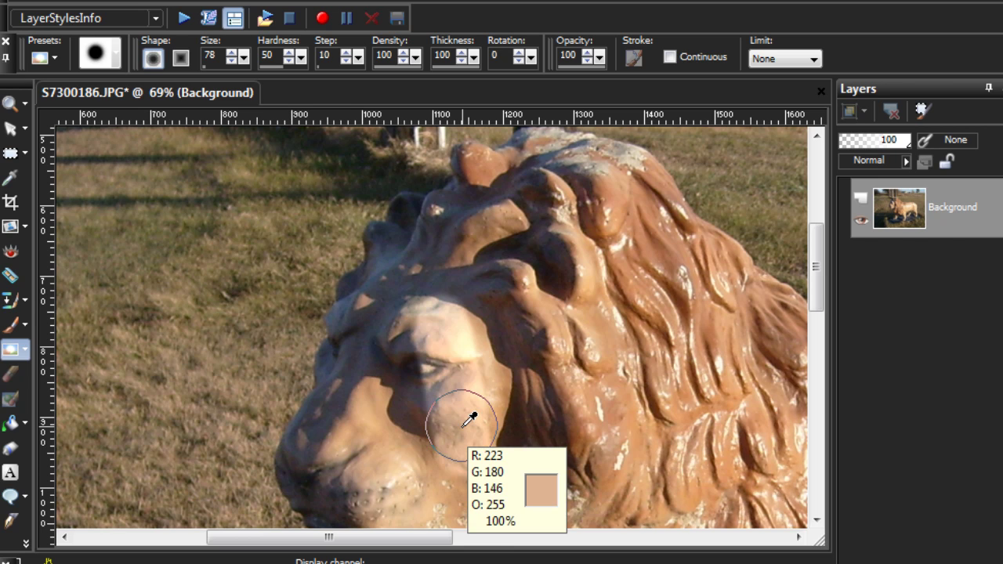
pyautogui.hotkey('ctrl', 'z')
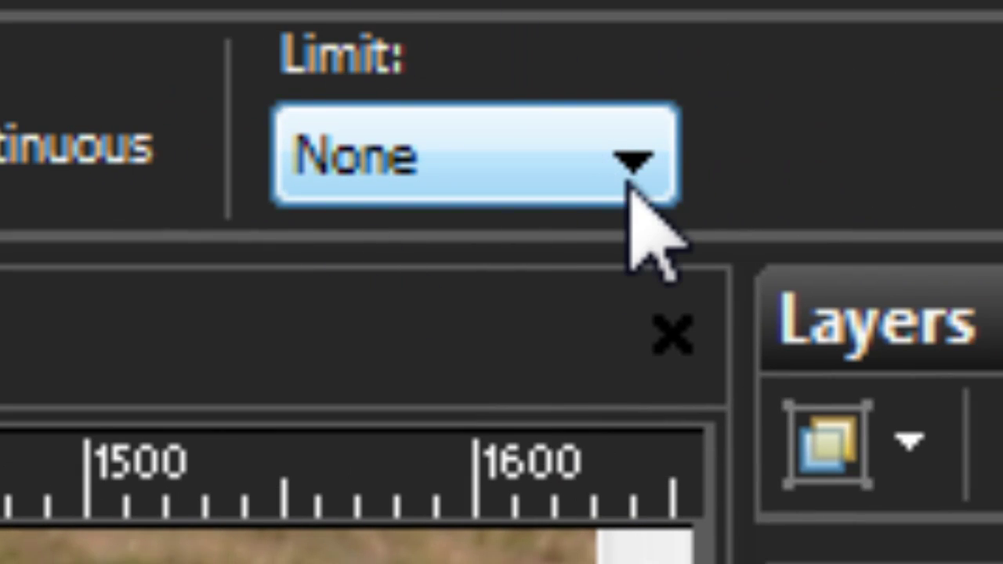
pyautogui.click(558, 186)
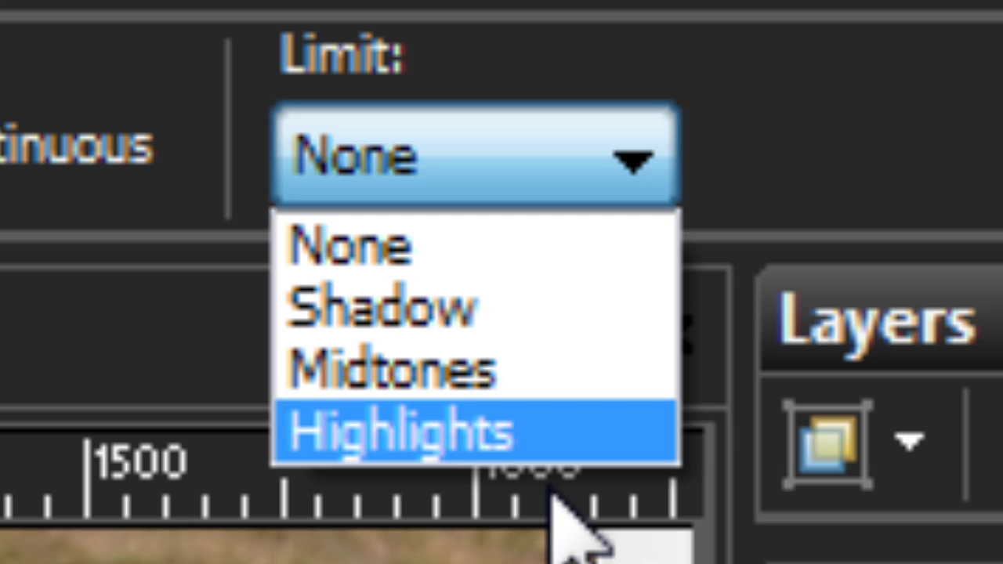
pyautogui.press('Escape')
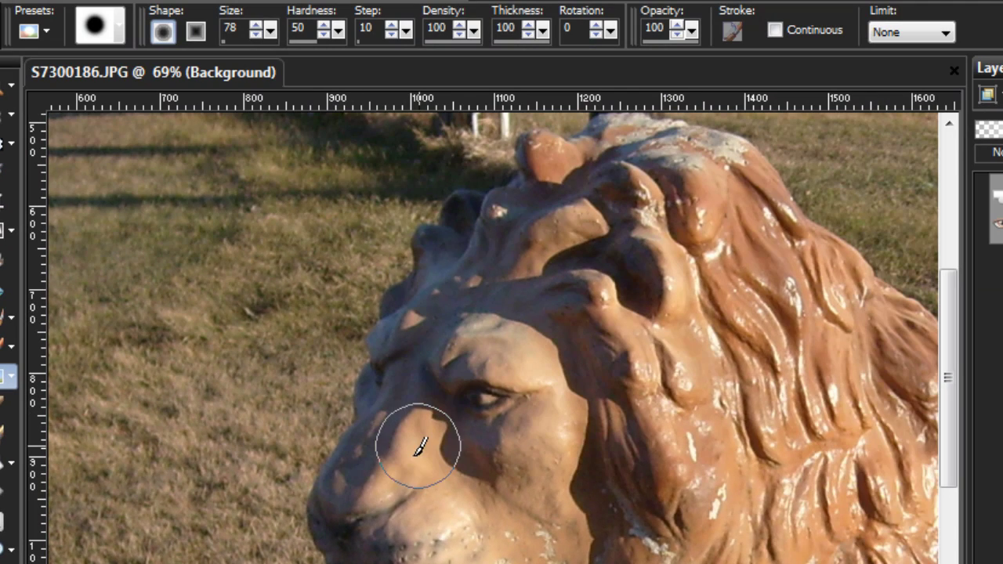
# Set the Dodge limit to Shadow, lighten the muzzle and the shadow under the mane curl, then undo.
pyautogui.click(890, 31)
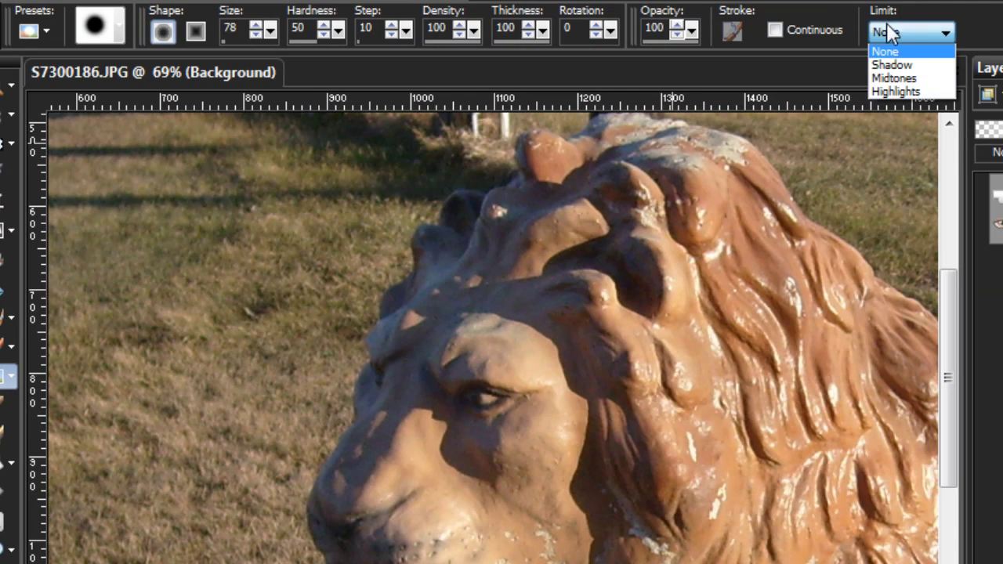
pyautogui.click(901, 65)
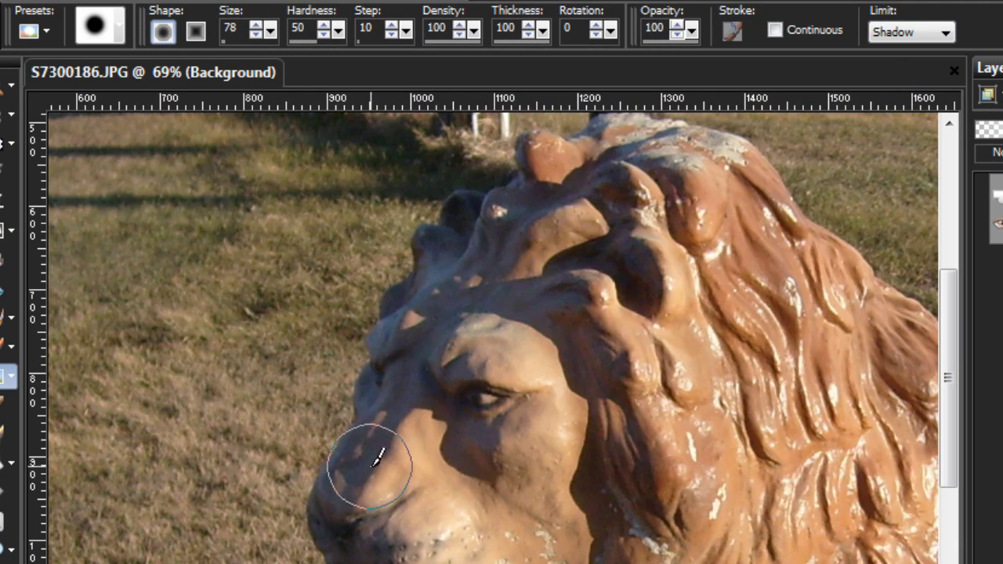
pyautogui.moveTo(392, 463)
pyautogui.mouseDown()
pyautogui.moveTo(358, 471)
pyautogui.moveTo(399, 381)
pyautogui.moveTo(337, 537)
pyautogui.moveTo(364, 526)
pyautogui.moveTo(369, 561)
pyautogui.moveTo(396, 432)
pyautogui.moveTo(443, 325)
pyautogui.moveTo(423, 312)
pyautogui.moveTo(497, 228)
pyautogui.moveTo(620, 397)
pyautogui.moveTo(609, 430)
pyautogui.moveTo(625, 530)
pyautogui.moveTo(617, 557)
pyautogui.moveTo(572, 410)
pyautogui.moveTo(525, 354)
pyautogui.moveTo(528, 446)
pyautogui.moveTo(549, 536)
pyautogui.moveTo(510, 513)
pyautogui.moveTo(439, 506)
pyautogui.moveTo(475, 353)
pyautogui.moveTo(499, 415)
pyautogui.moveTo(469, 501)
pyautogui.moveTo(475, 563)
pyautogui.mouseUp()
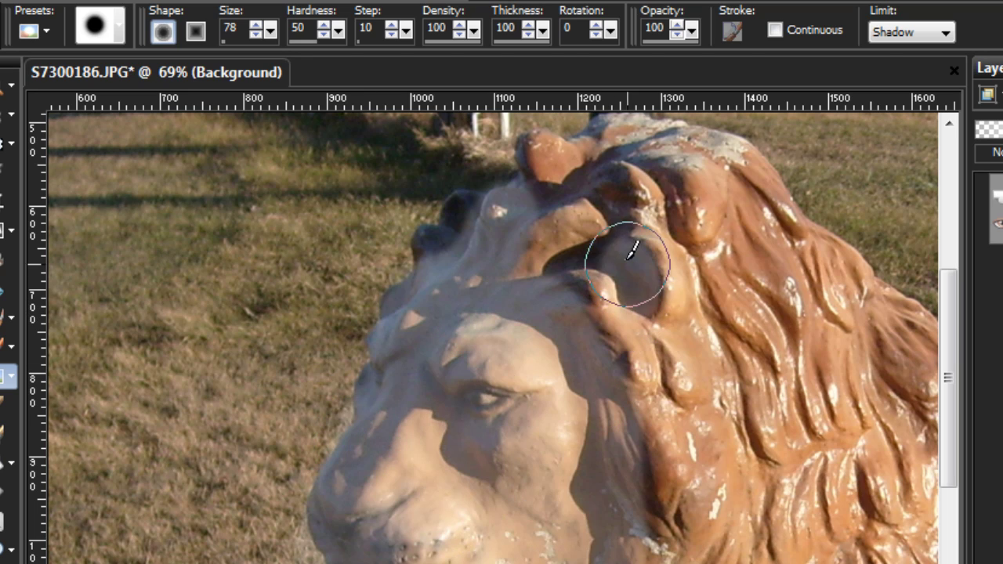
pyautogui.moveTo(633, 250)
pyautogui.mouseDown()
pyautogui.moveTo(568, 251)
pyautogui.moveTo(620, 205)
pyautogui.moveTo(622, 186)
pyautogui.moveTo(578, 191)
pyautogui.moveTo(616, 157)
pyautogui.moveTo(682, 134)
pyautogui.moveTo(701, 140)
pyautogui.mouseUp()
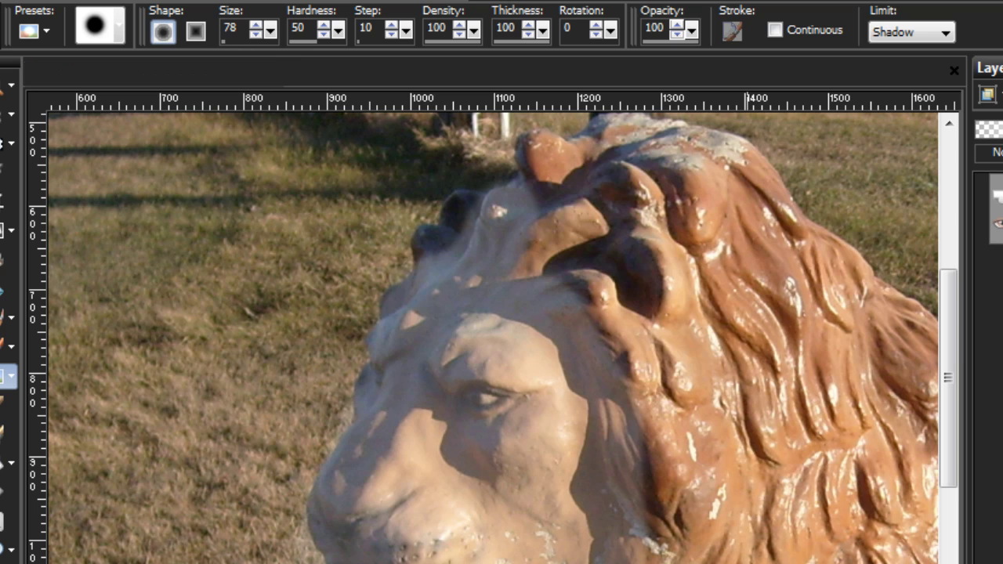
pyautogui.hotkey('ctrl', 'z')
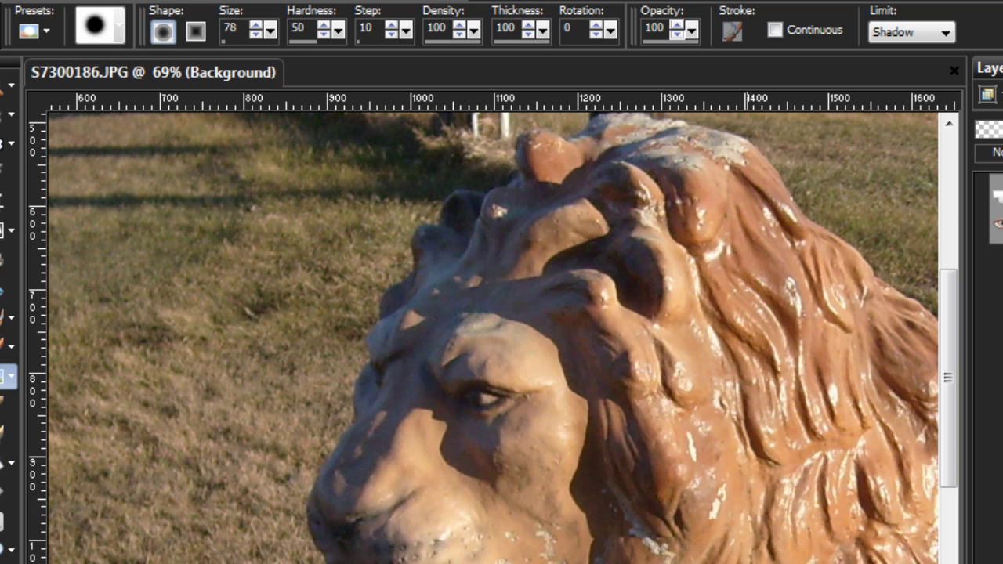
# Set the Dodge limit to Highlights, test one dab on the mane, then undo it.
pyautogui.click(945, 33)
pyautogui.click(937, 92)
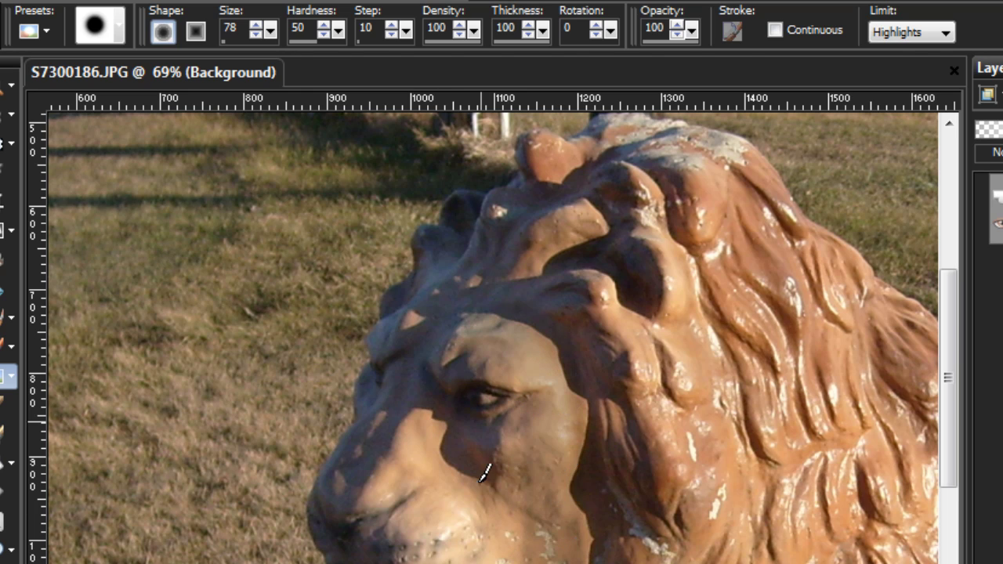
pyautogui.click(645, 196)
pyautogui.hotkey('ctrl', 'z')
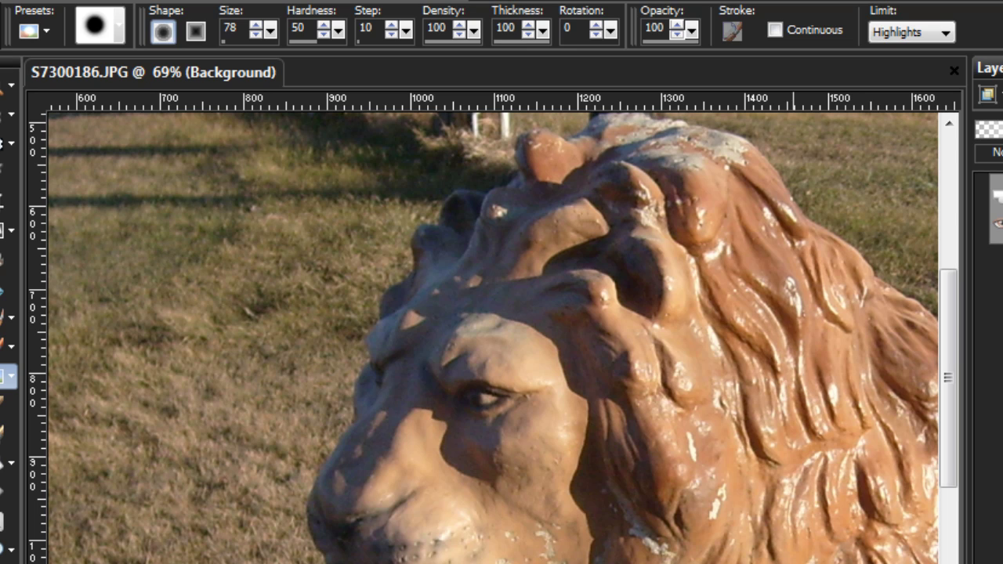
# At opacity 69, dodge the lion's brow fold and lower mane, then set the limit to None.
pyautogui.moveTo(692, 32); pyautogui.dragTo(650, 32)
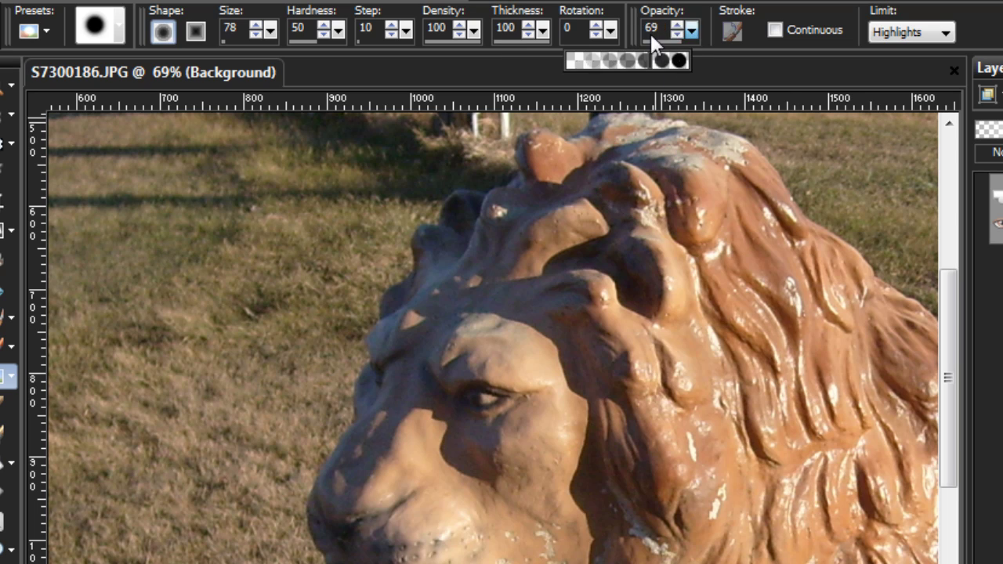
pyautogui.moveTo(627, 291); pyautogui.dragTo(662, 275)
pyautogui.moveTo(706, 439); pyautogui.dragTo(737, 510)
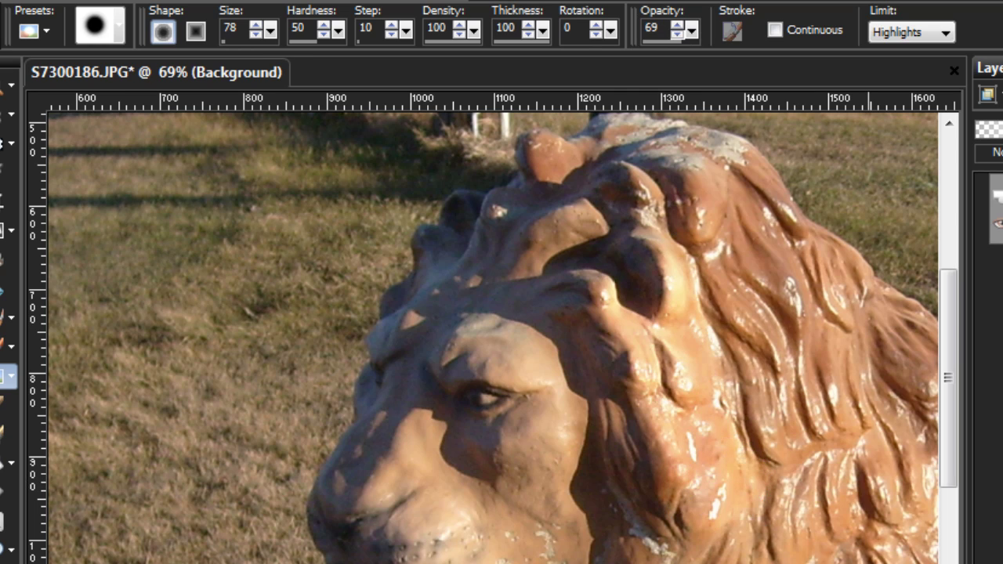
pyautogui.click(944, 32)
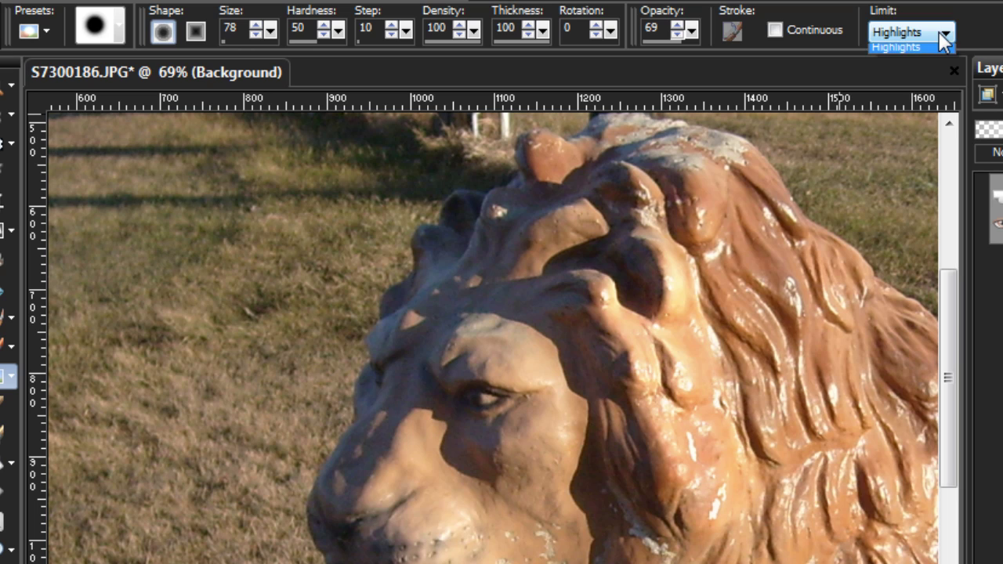
pyautogui.click(931, 52)
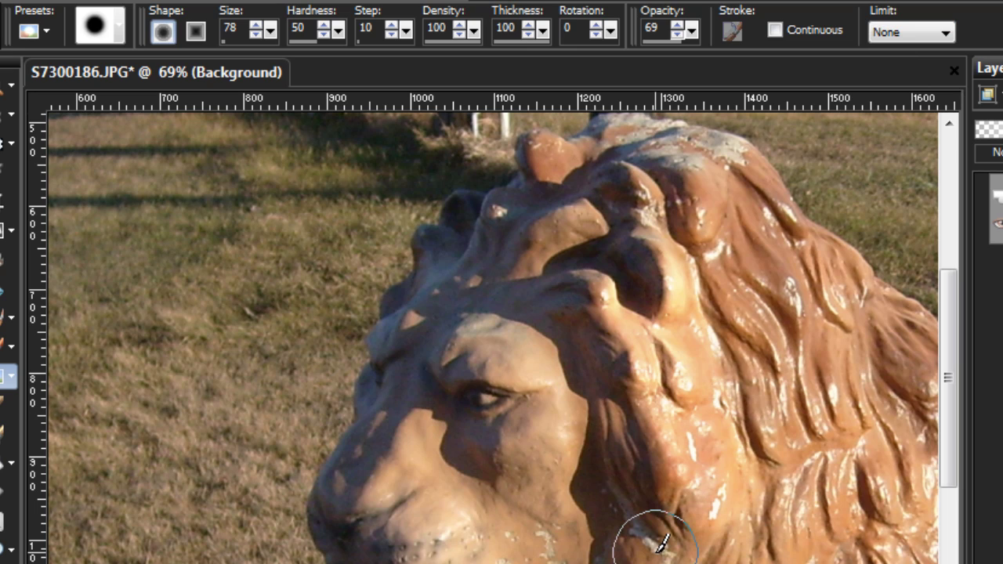
# With the Burn brush, darken the lion's brow, eye, cheek, lower cheek and top mane tuft.
pyautogui.click(12, 378)
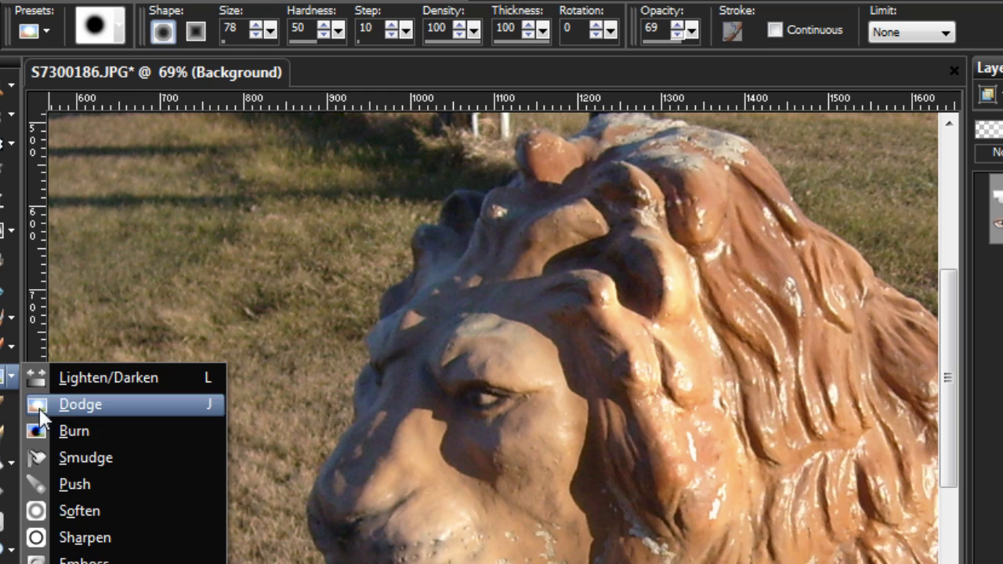
pyautogui.click(50, 433)
pyautogui.moveTo(462, 337)
pyautogui.mouseDown()
pyautogui.moveTo(467, 552)
pyautogui.moveTo(470, 294)
pyautogui.moveTo(539, 487)
pyautogui.moveTo(544, 328)
pyautogui.moveTo(589, 528)
pyautogui.moveTo(588, 542)
pyautogui.moveTo(505, 405)
pyautogui.moveTo(483, 515)
pyautogui.moveTo(488, 560)
pyautogui.mouseUp()
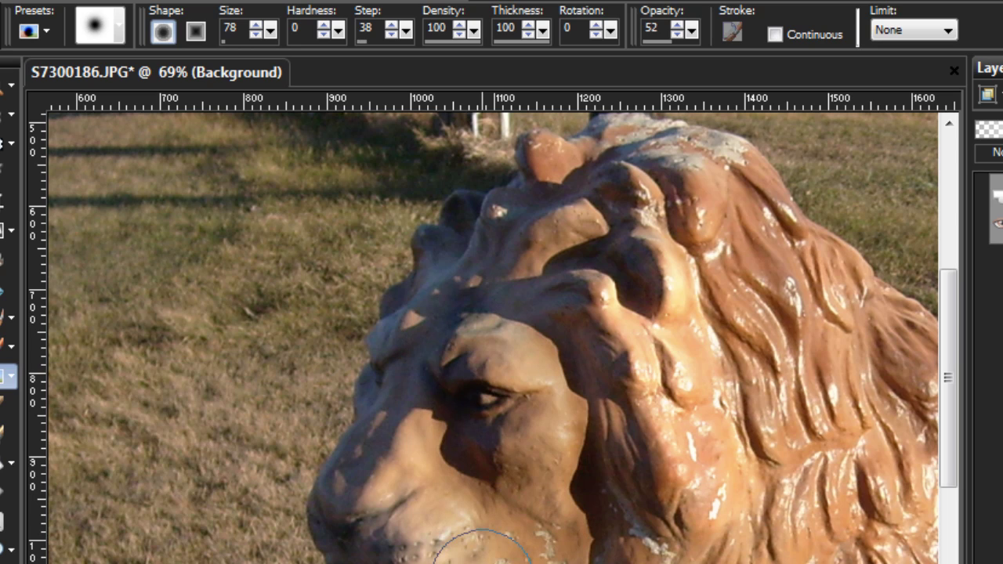
pyautogui.moveTo(482, 553)
pyautogui.mouseDown()
pyautogui.moveTo(448, 482)
pyautogui.moveTo(399, 471)
pyautogui.moveTo(447, 549)
pyautogui.moveTo(511, 530)
pyautogui.moveTo(502, 555)
pyautogui.moveTo(337, 486)
pyautogui.moveTo(396, 536)
pyautogui.moveTo(409, 506)
pyautogui.moveTo(443, 563)
pyautogui.mouseUp()
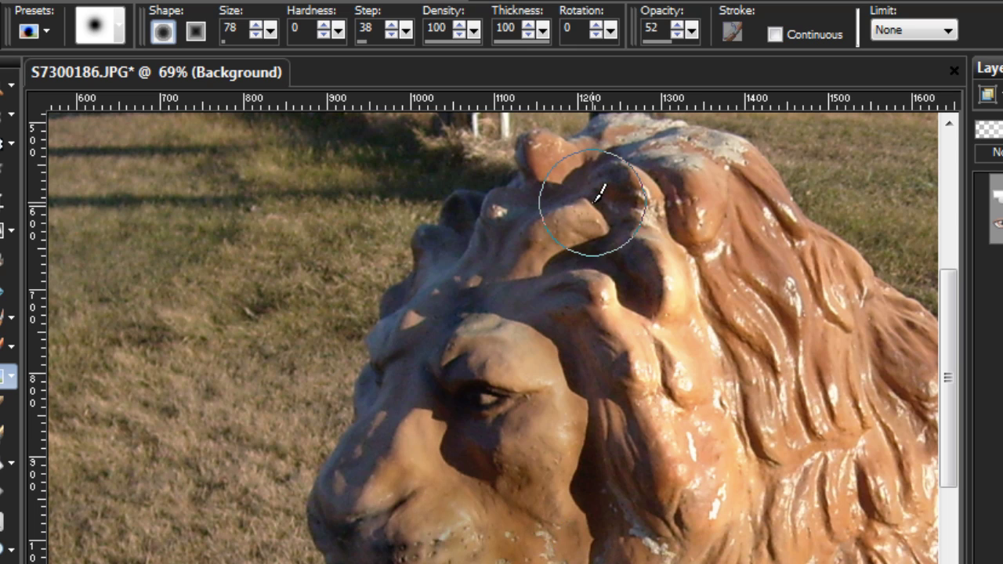
pyautogui.moveTo(593, 202); pyautogui.dragTo(603, 258)
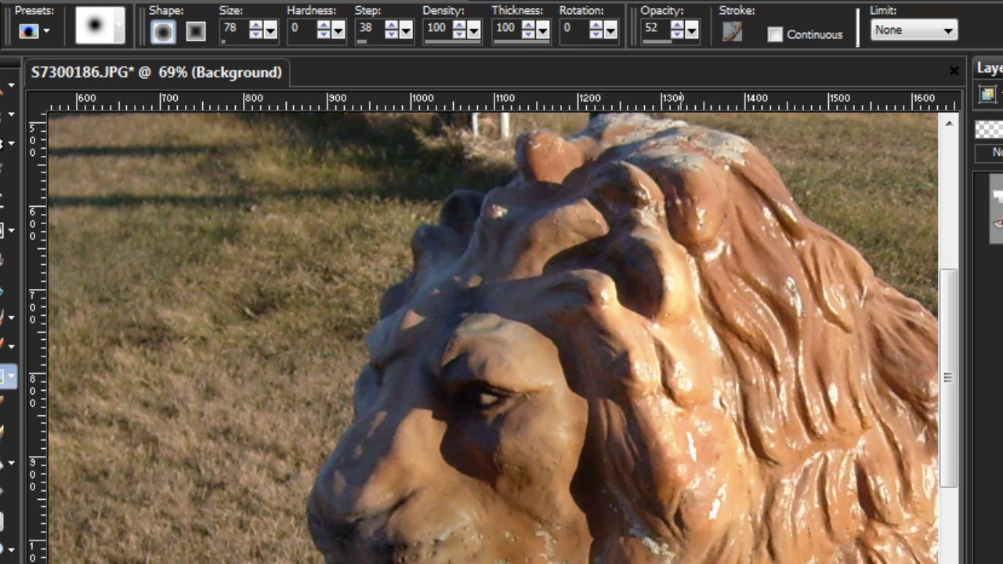